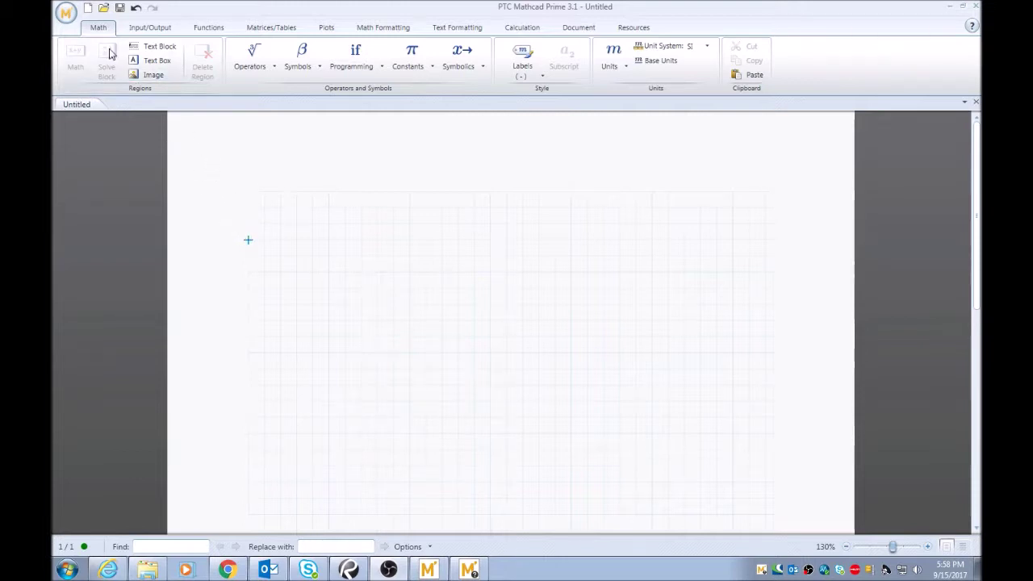
Create a new blank worksheet, Untitled-1, from the Quick Access Toolbar
left_click(88, 8)
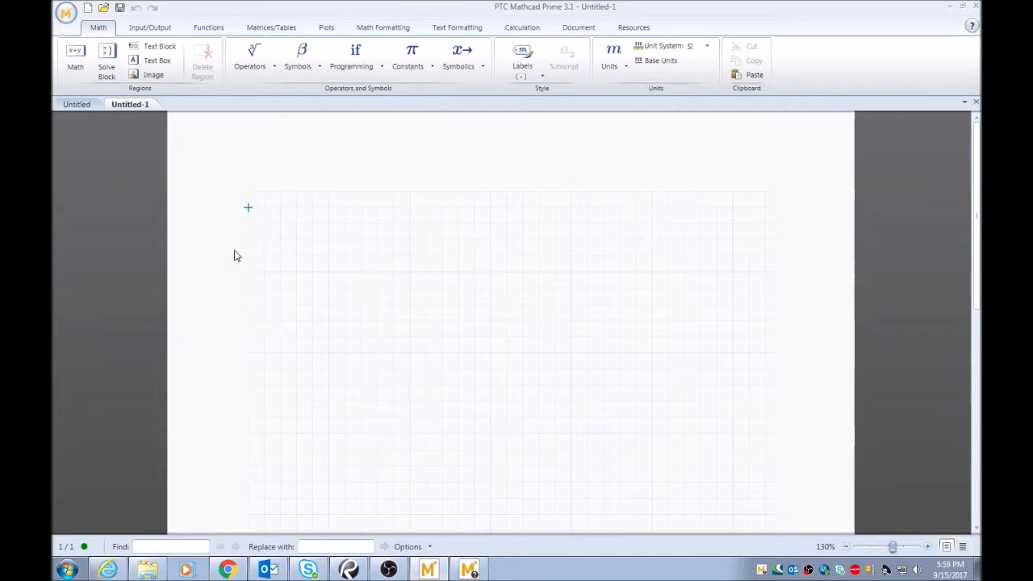
Insert a widened text box at the top of the sheet reading 'Formatting Math and Text:'
left_click(250, 227)
left_click(249, 212)
left_click(249, 229)
left_click(249, 213)
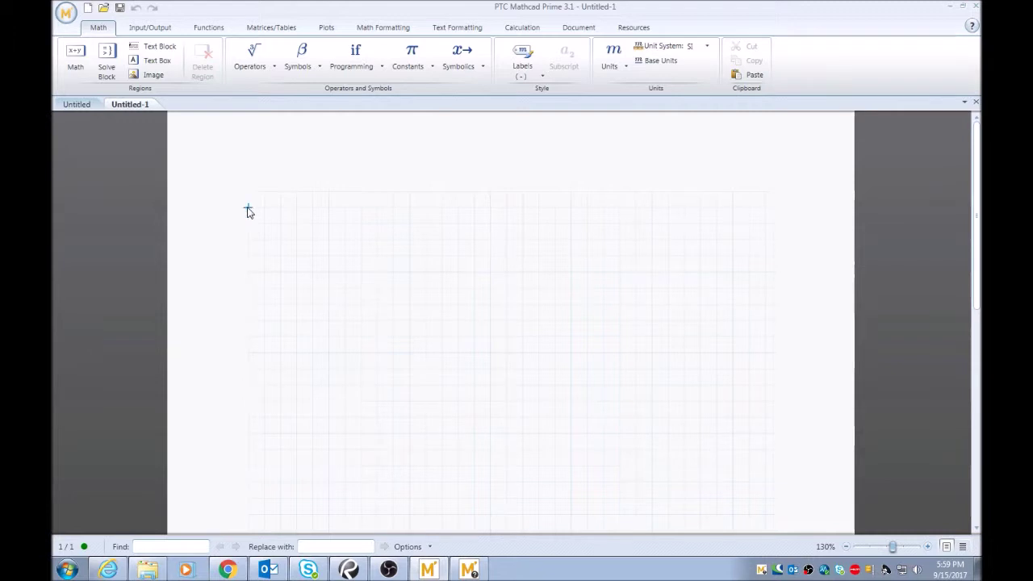
left_click(155, 62)
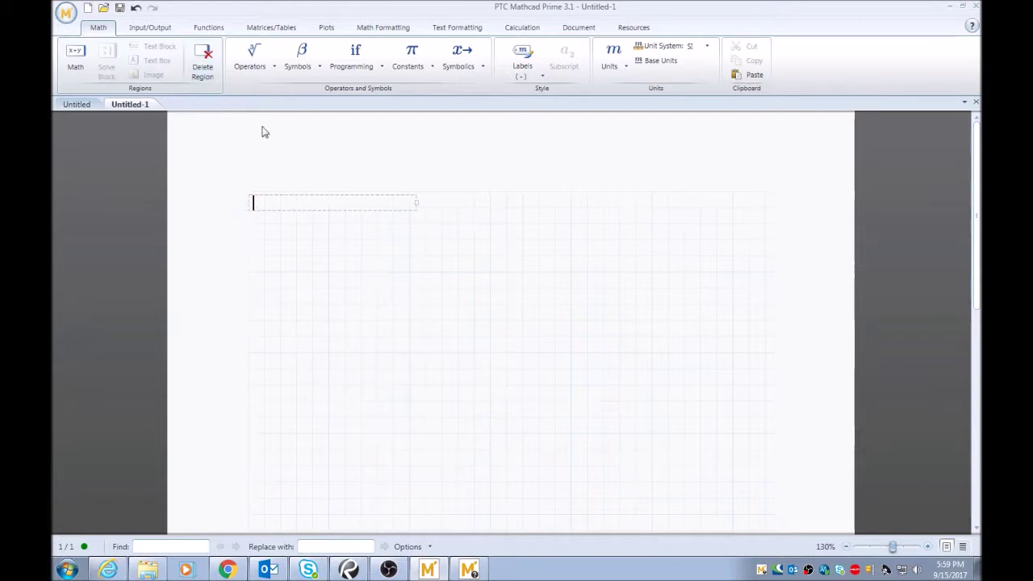
left_click_drag(416, 203, 494, 204)
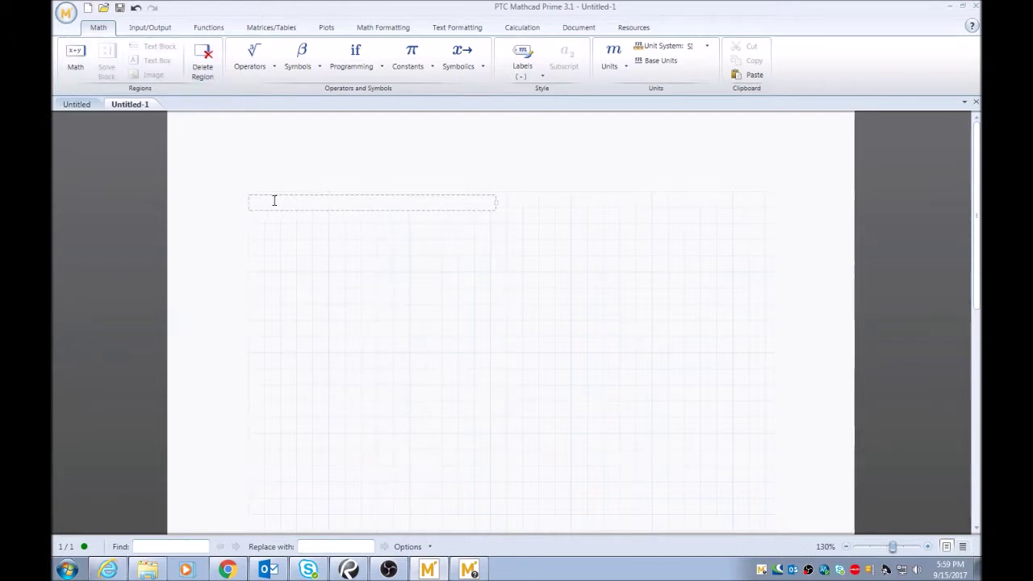
type("Formatting Math and")
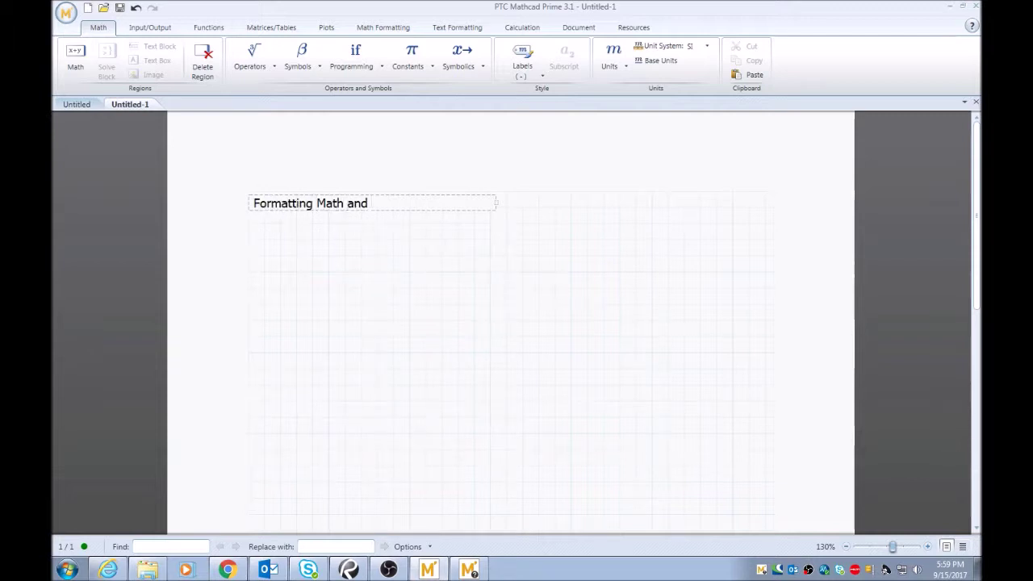
type(" Text:")
left_click(249, 241)
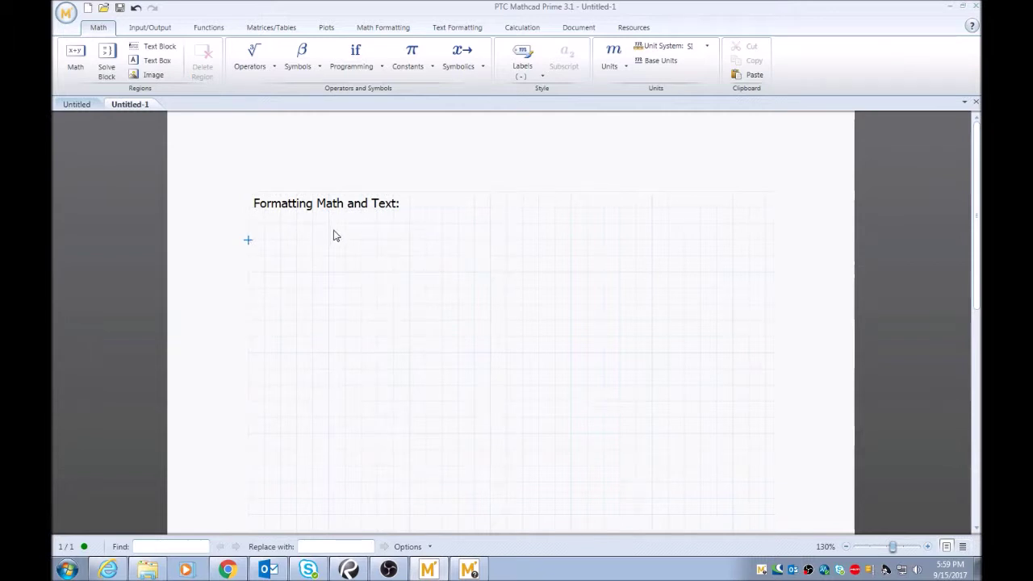
Define x:=5 and y:=8 below the heading, then evaluate x+y= to show 13
type("x")
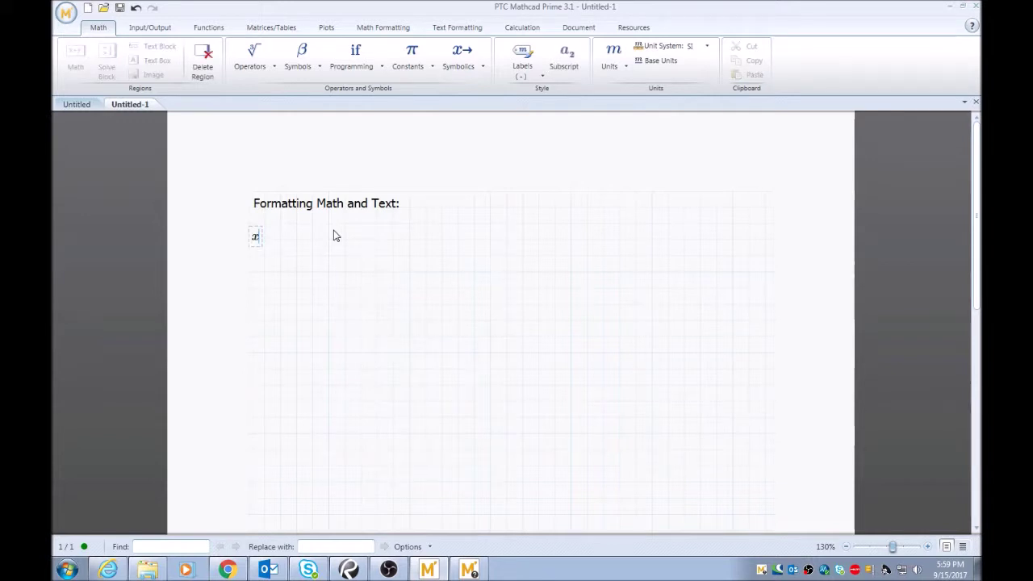
type(":=5")
left_click(252, 273)
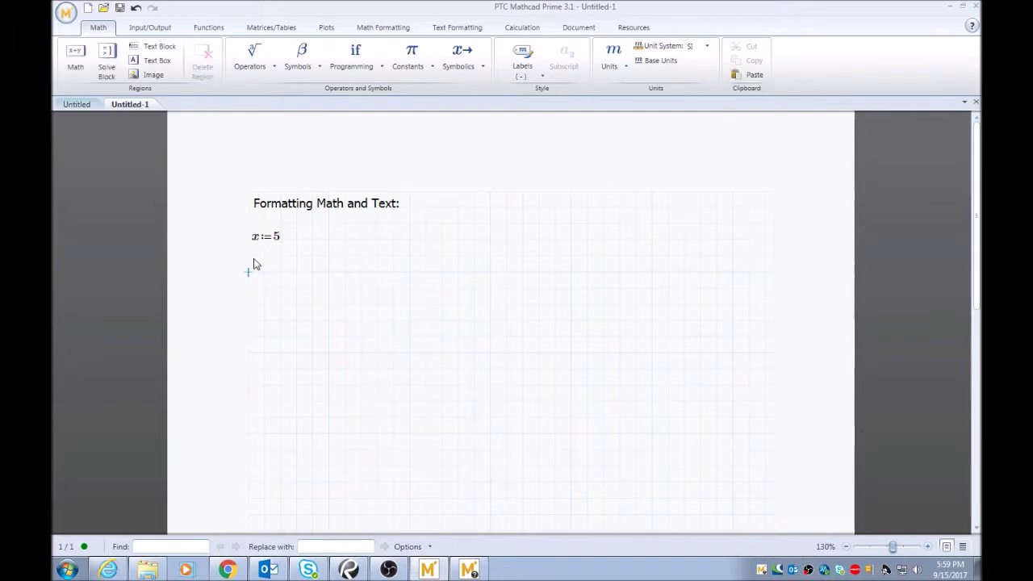
type("y:=")
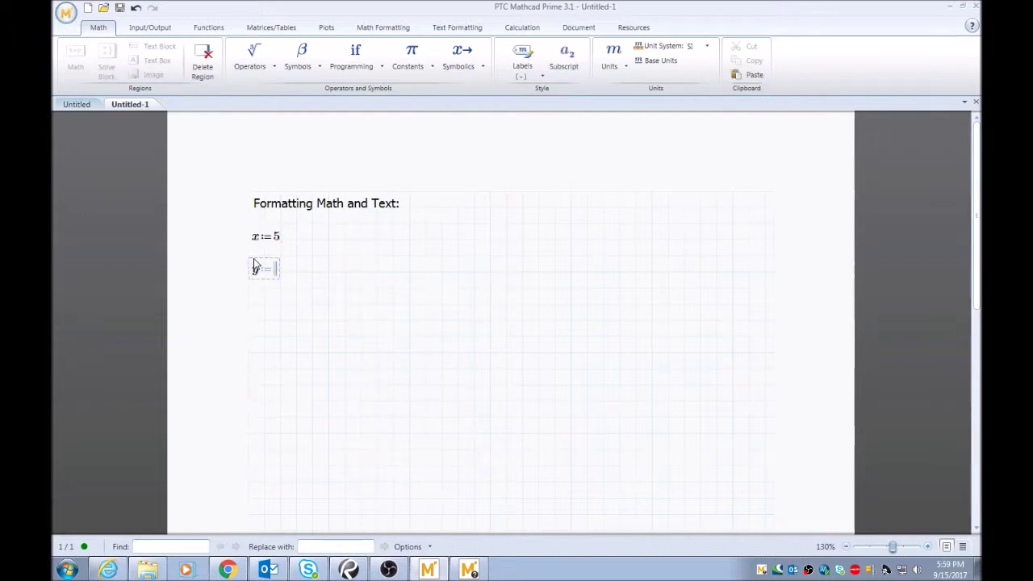
type("8")
left_click(259, 300)
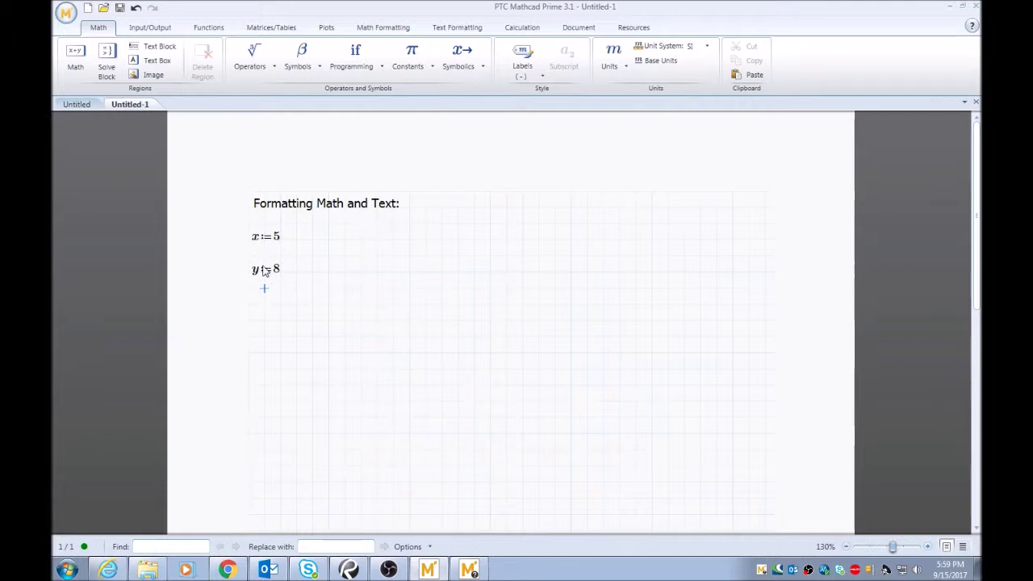
left_click(249, 306)
type("x")
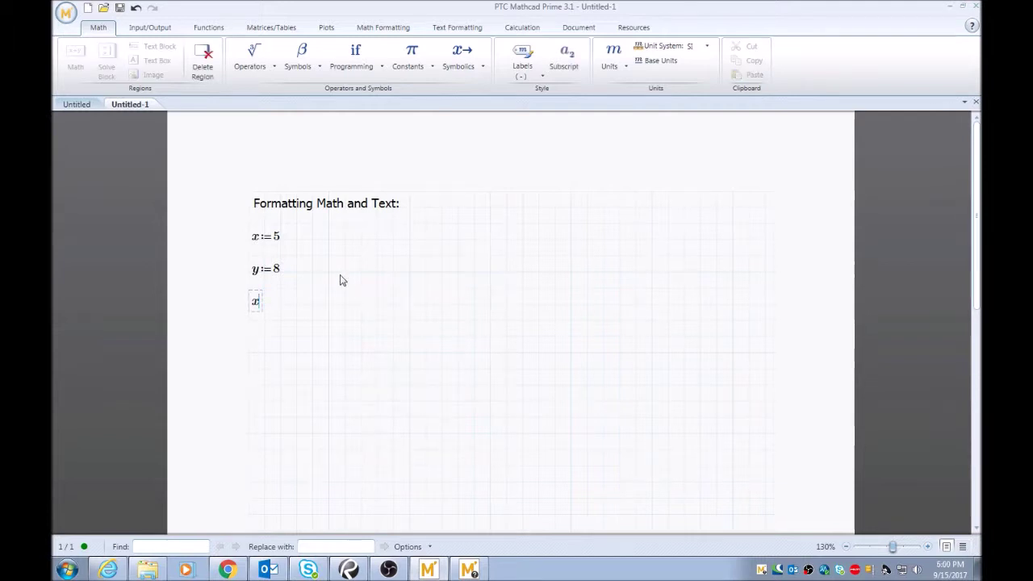
type("+y=13")
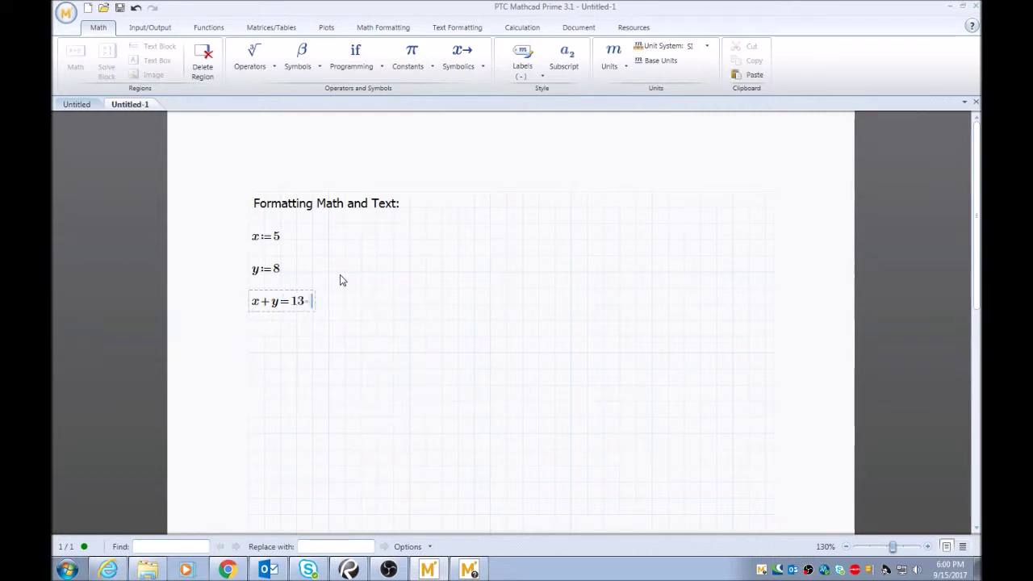
left_click(327, 369)
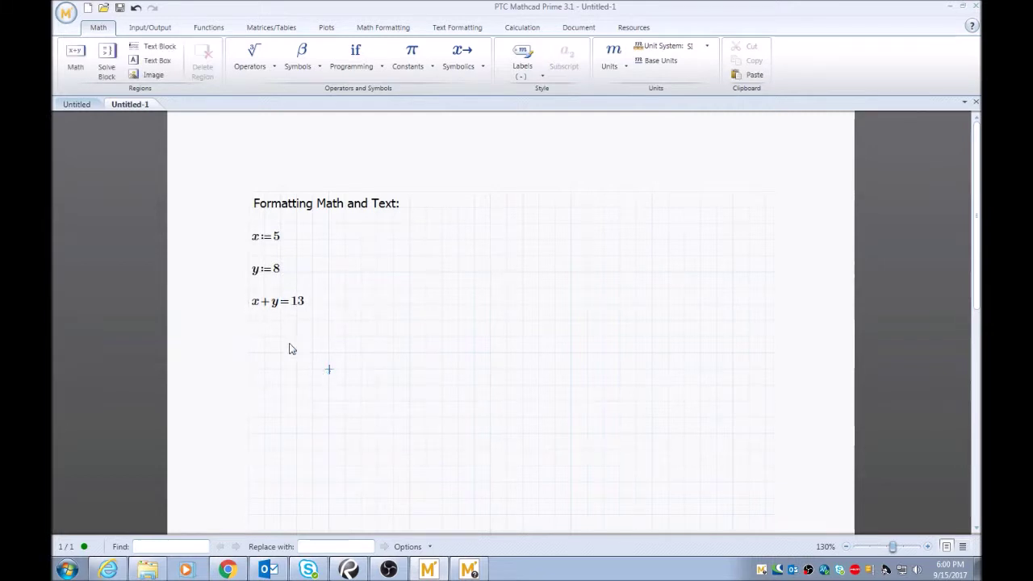
Change the math font of the x:=5 equation to Meiryo
left_click(270, 242)
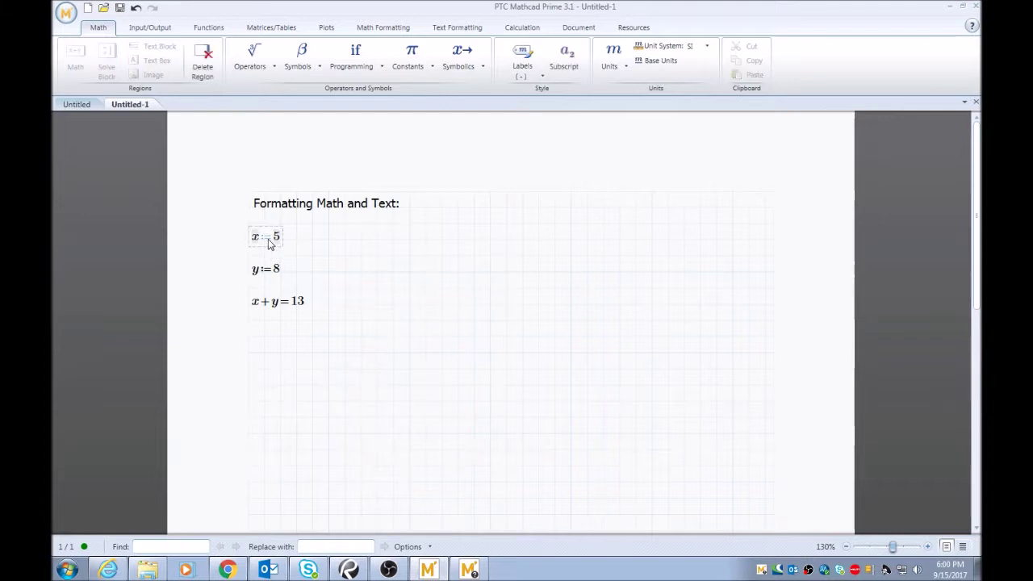
left_click(297, 257)
left_click(276, 240)
left_click(395, 29)
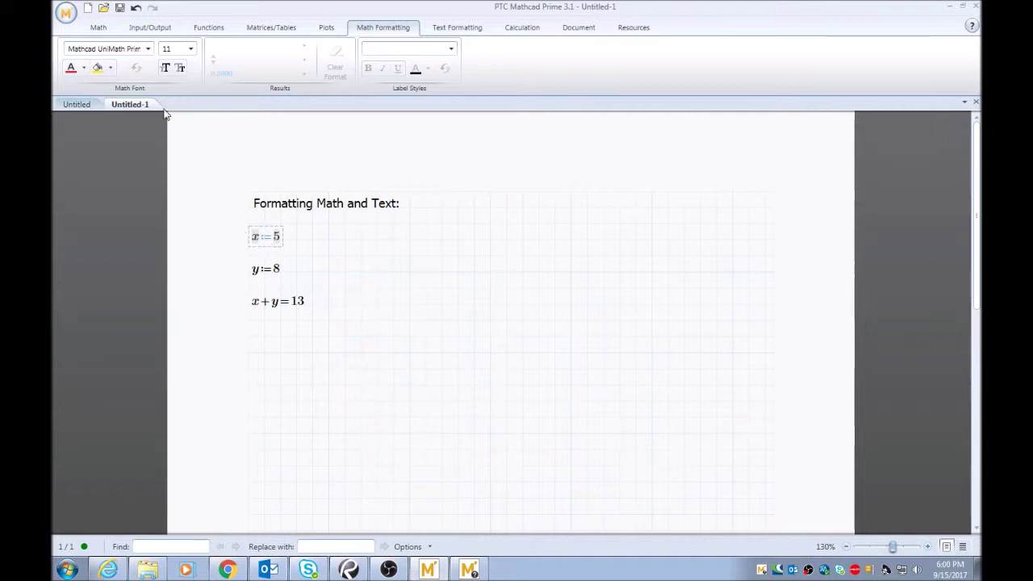
left_click(265, 244)
left_click(149, 52)
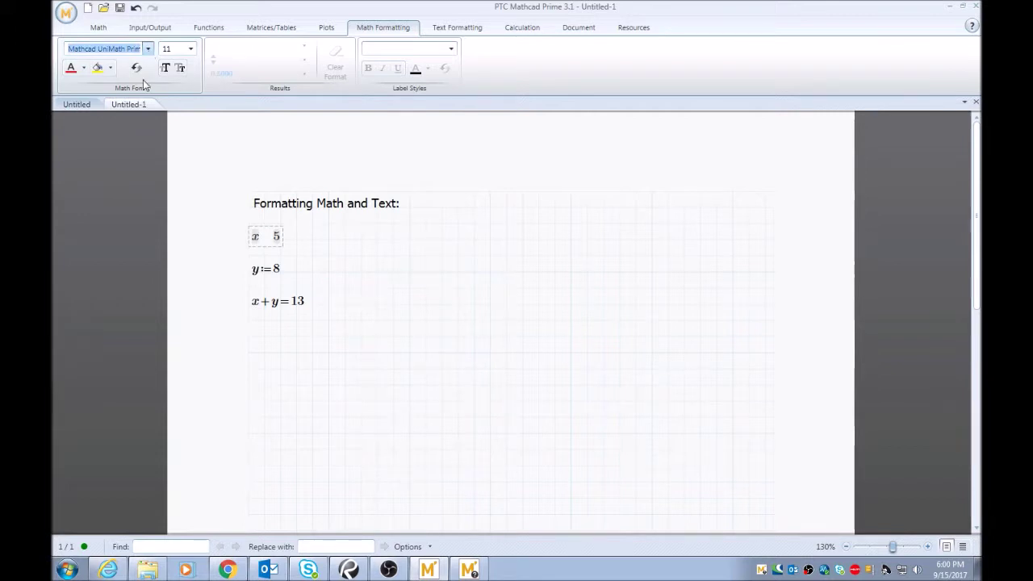
left_click(101, 121)
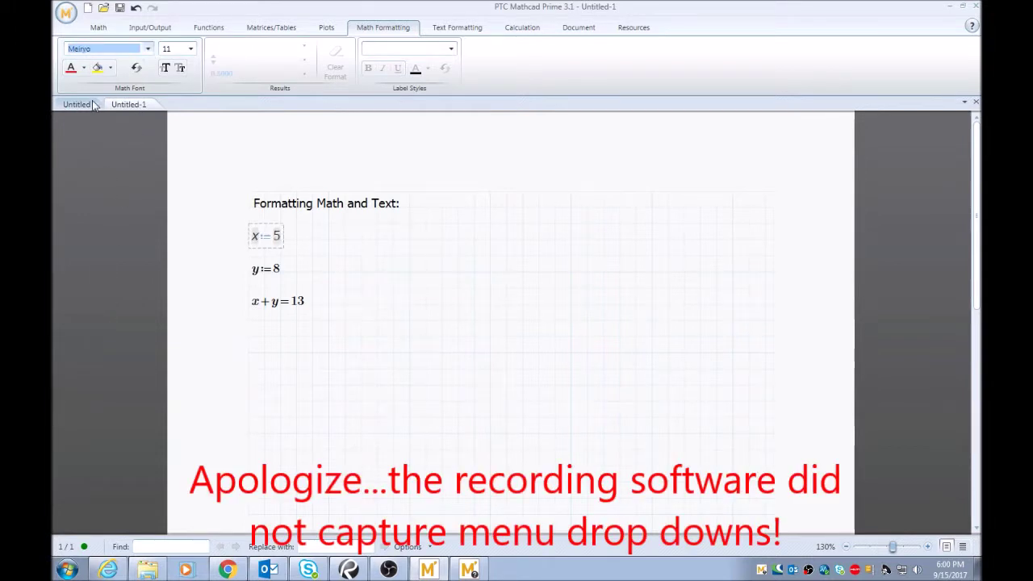
left_click(310, 249)
Make the variables non-bold, non-italic and red in all equations
left_click(267, 243)
left_click(260, 242)
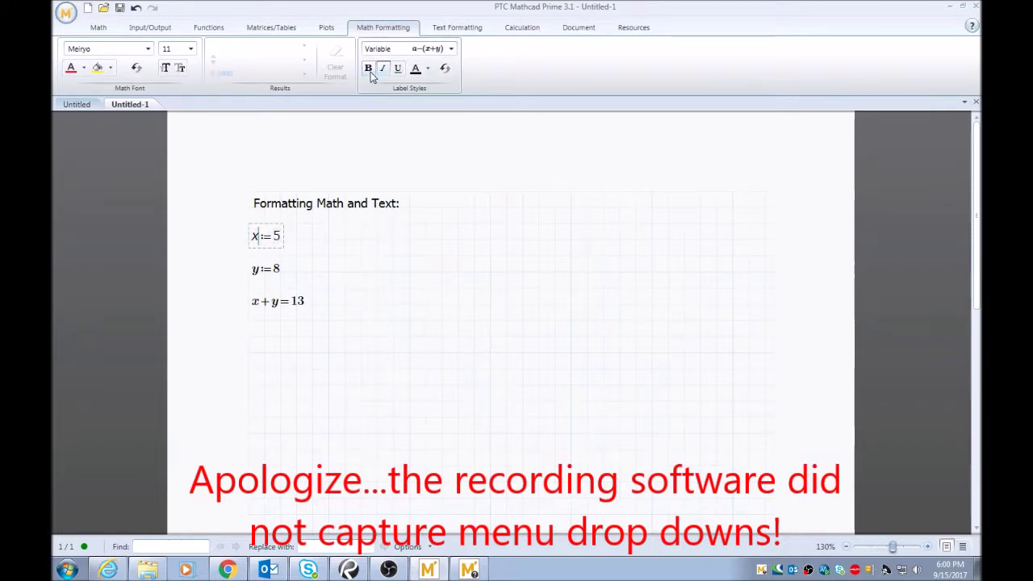
left_click(369, 70)
left_click(383, 72)
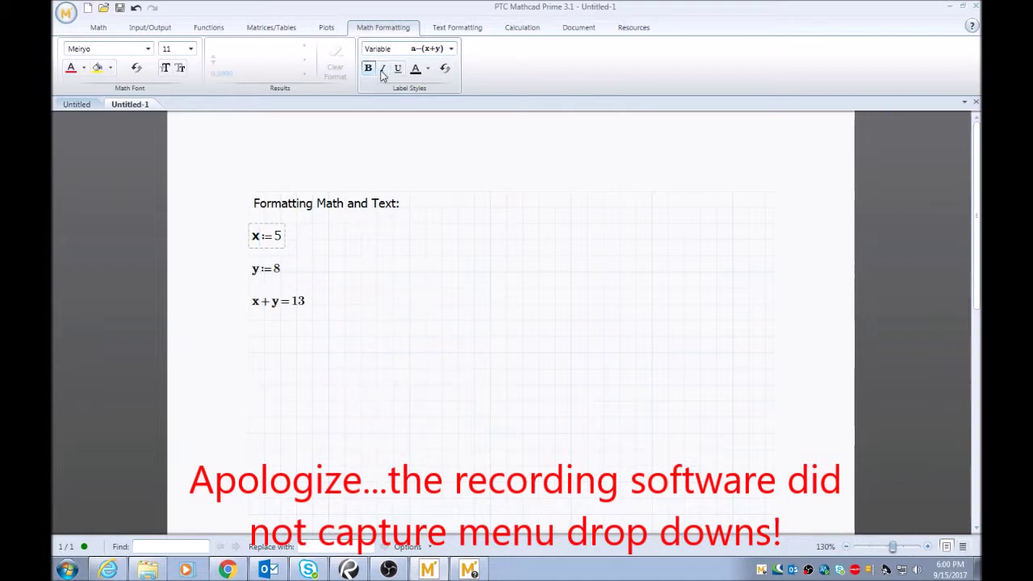
left_click(369, 70)
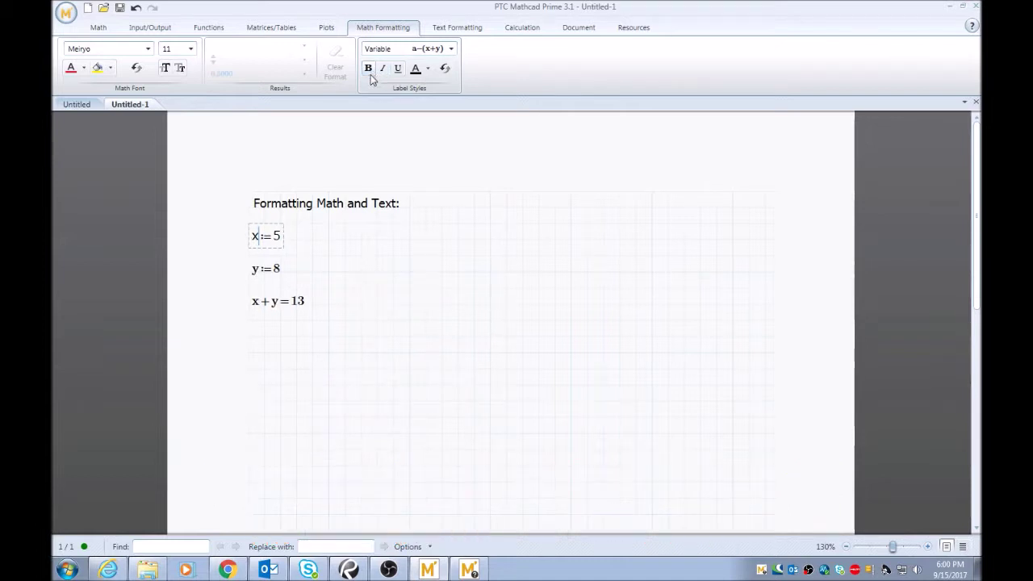
left_click(428, 69)
left_click(535, 106)
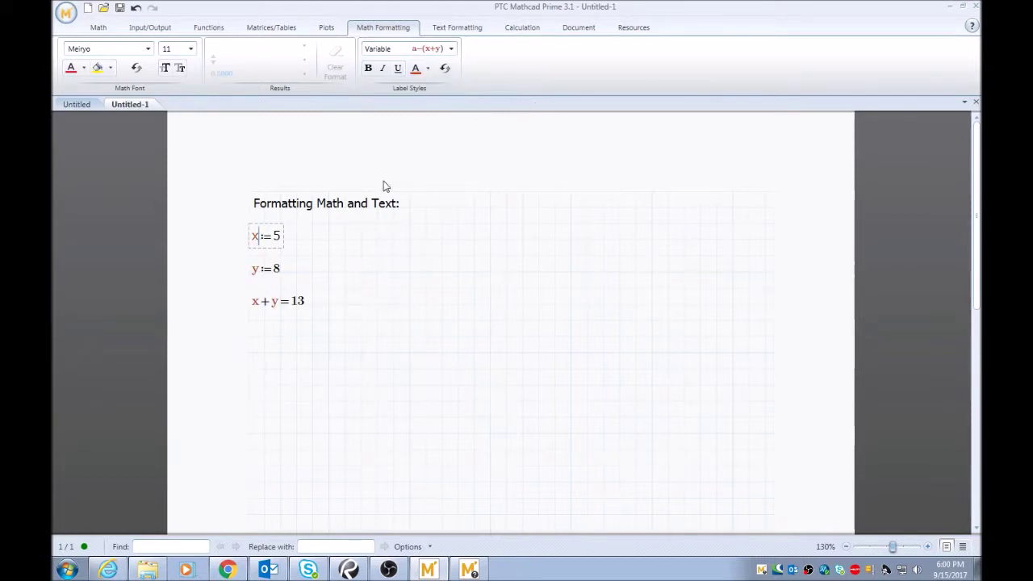
left_click(362, 256)
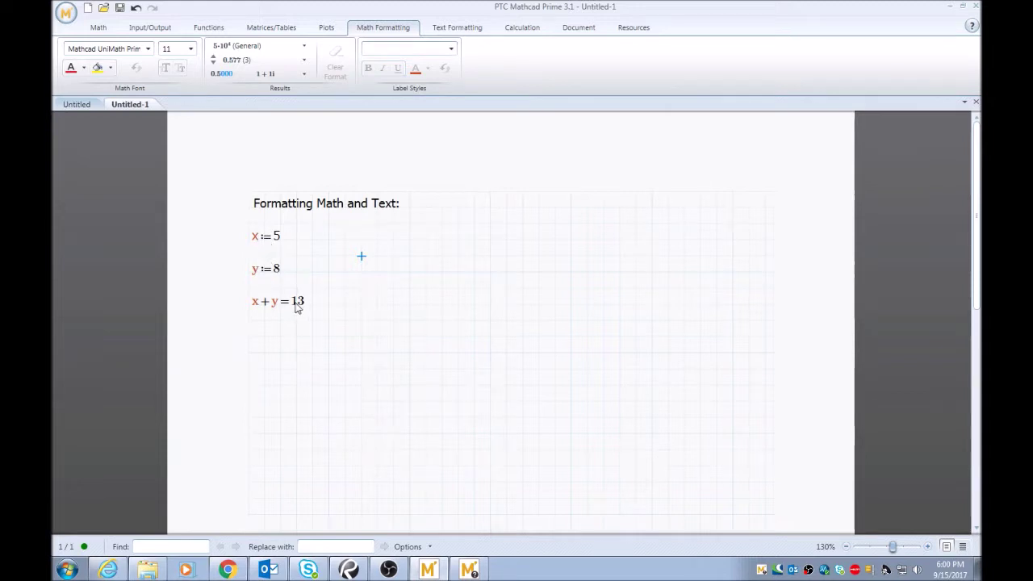
Change the value of x from 5 to 5.25 by appending .25
left_click(258, 238)
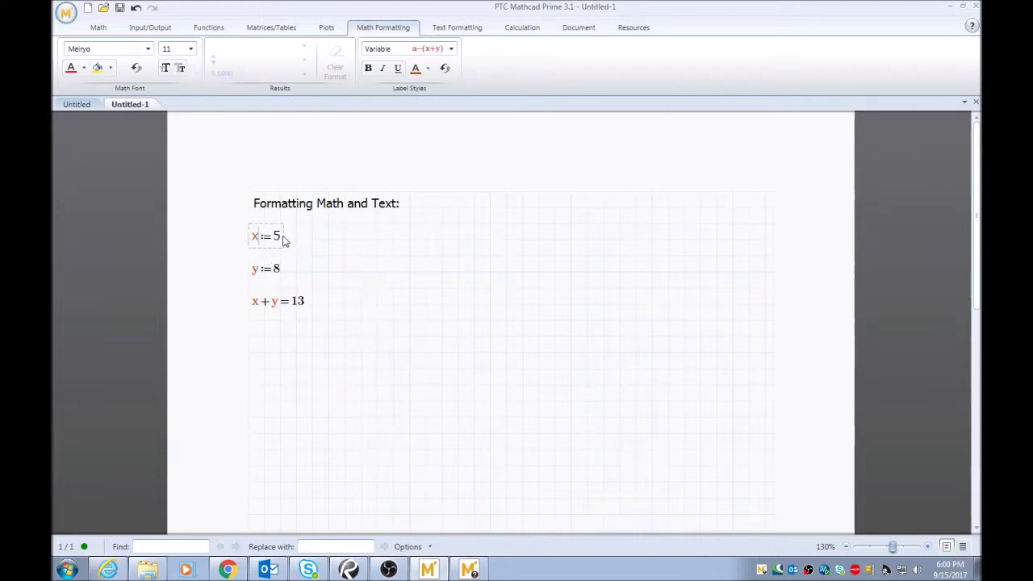
left_click(329, 256)
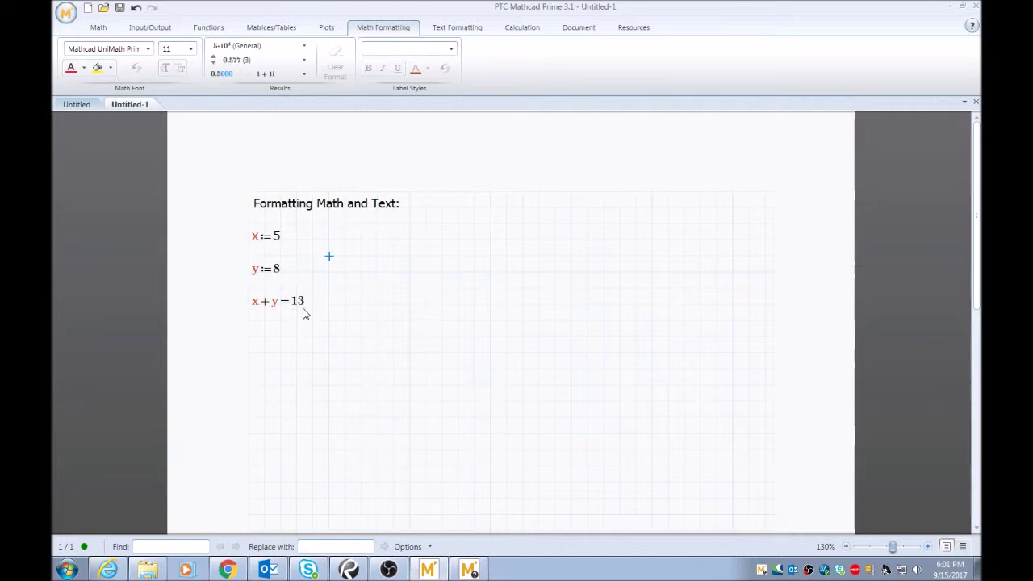
left_click(301, 307)
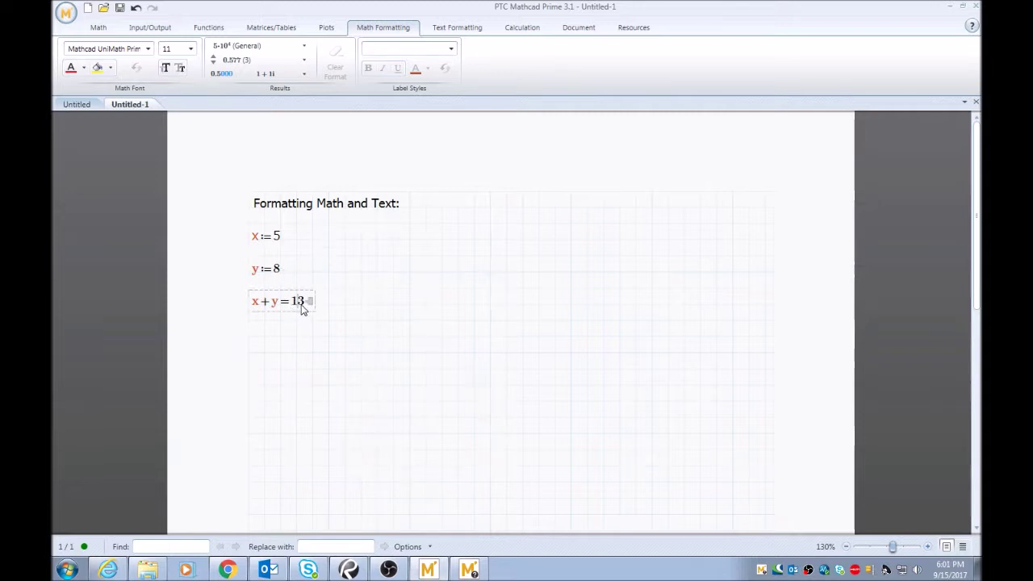
left_click(288, 50)
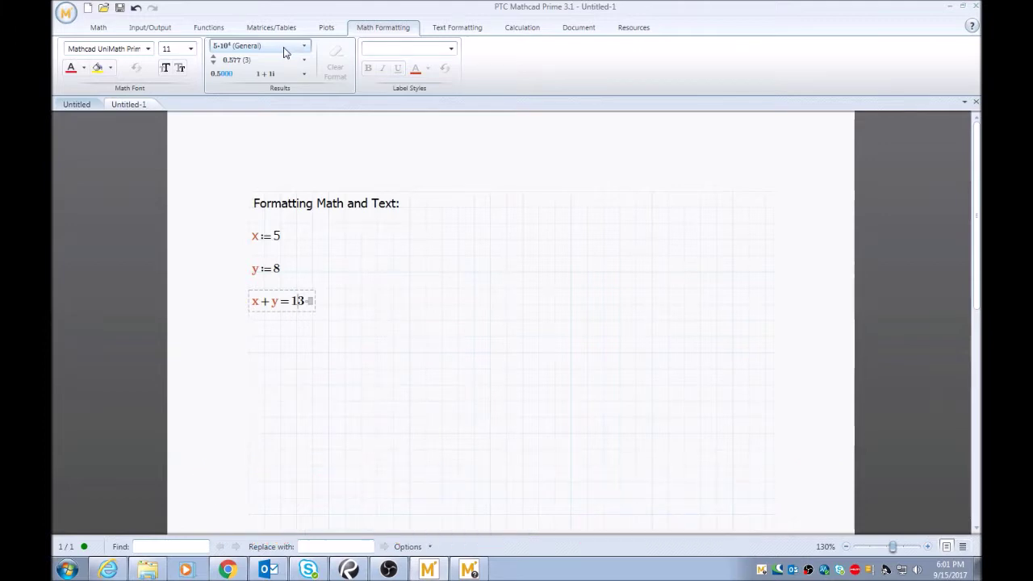
left_click(342, 306)
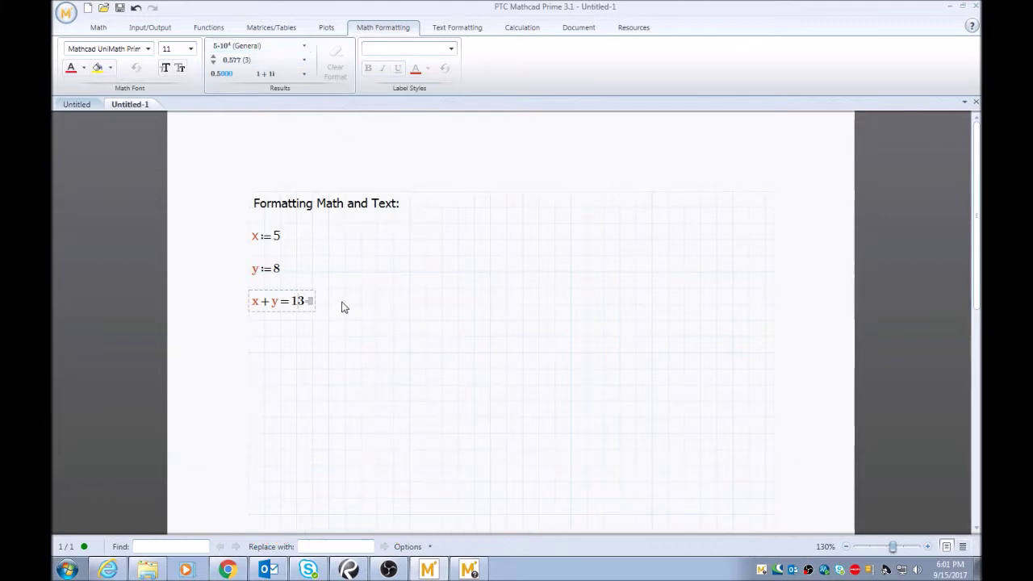
left_click(281, 236)
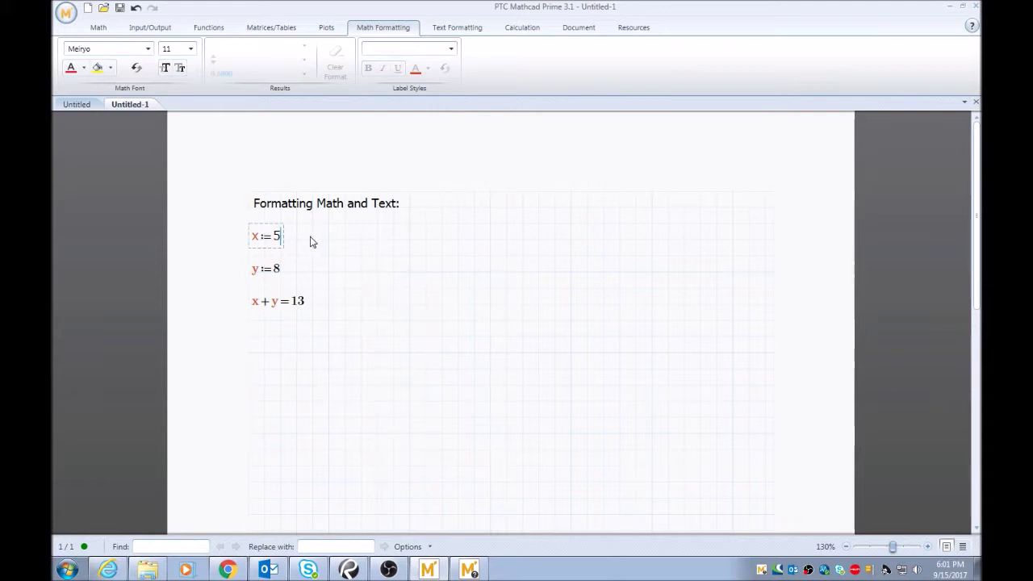
type(".25")
left_click(401, 309)
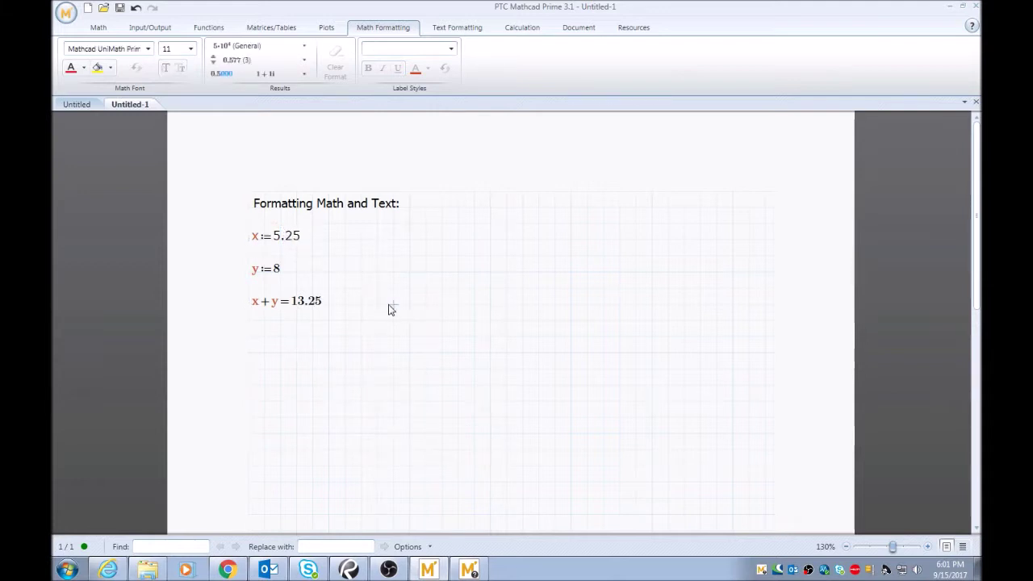
Format the x+y result to one decimal place so it shows 13.3
left_click(312, 307)
left_click(315, 289)
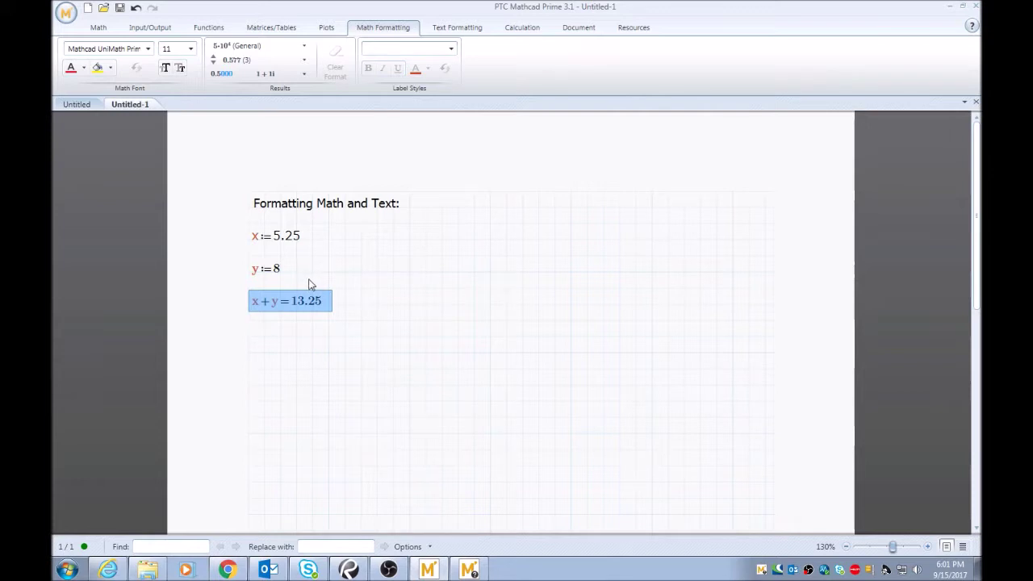
left_click(304, 63)
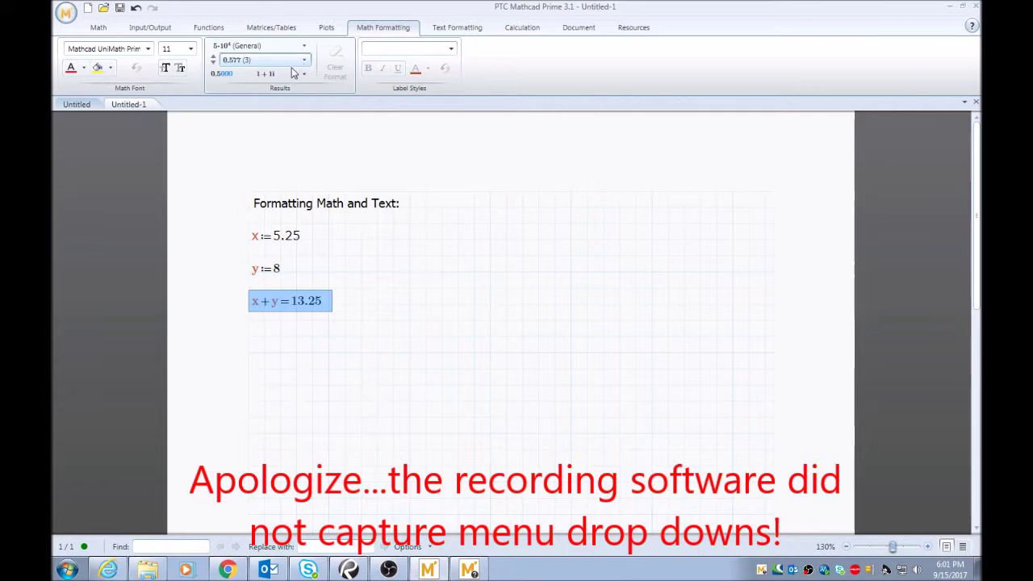
left_click(254, 91)
left_click(314, 336)
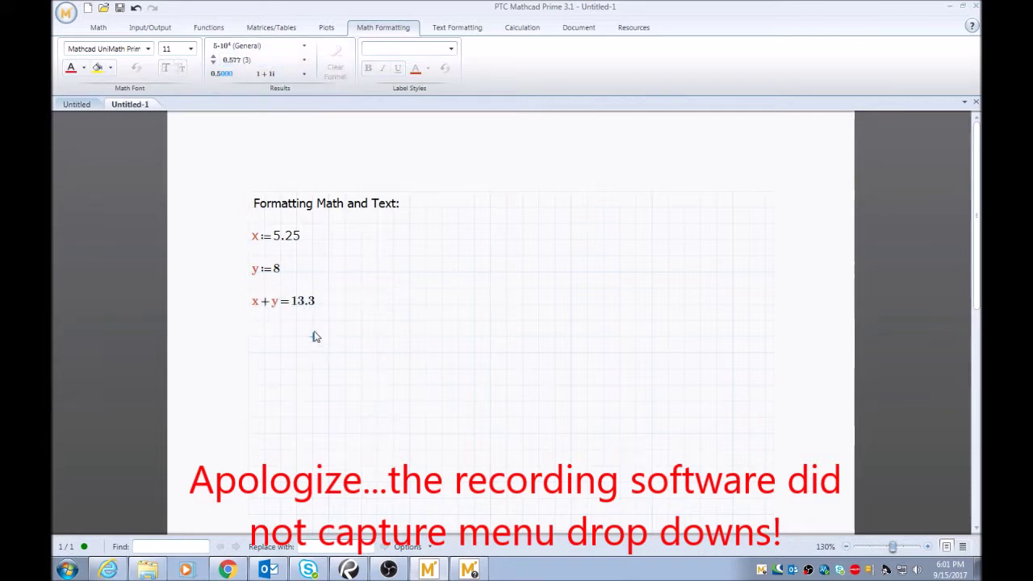
left_click(250, 323)
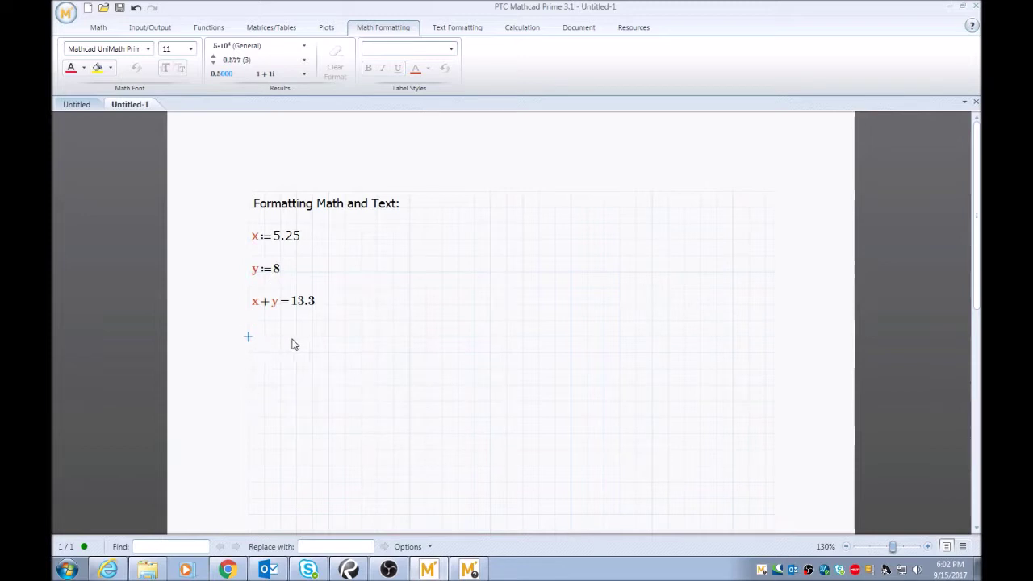
left_click(290, 308)
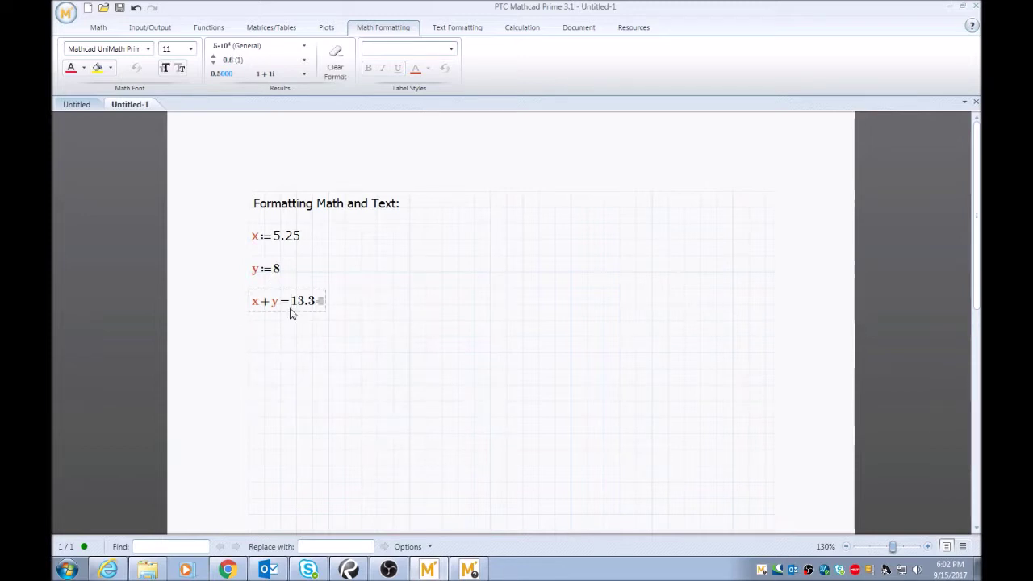
left_click(277, 339)
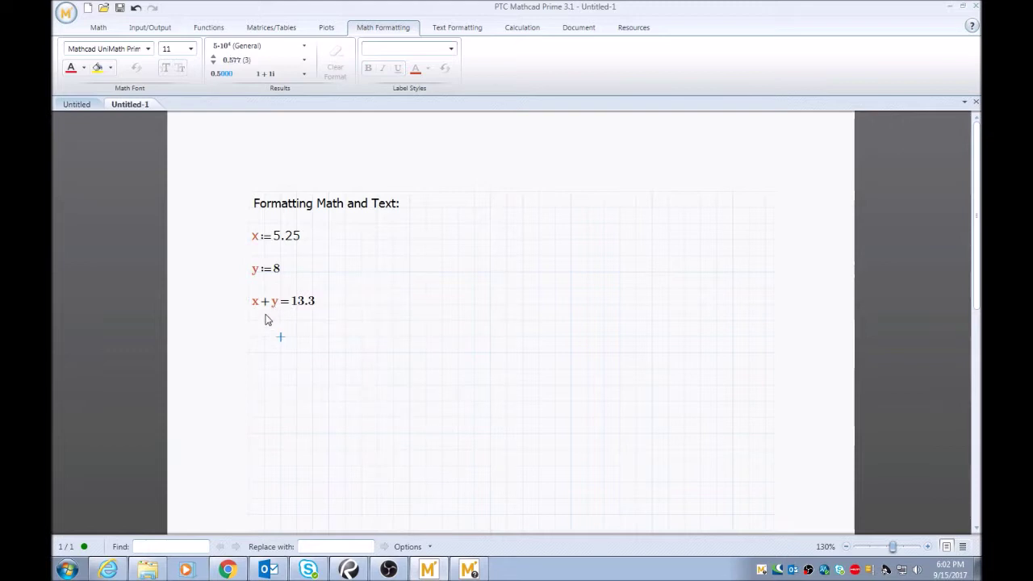
left_click(258, 338)
left_click(332, 205)
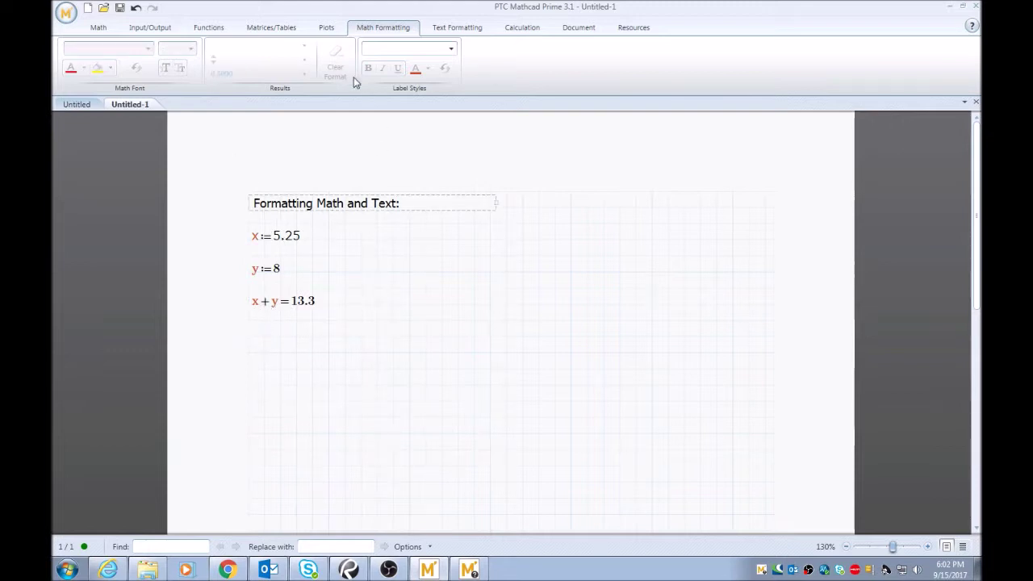
Colour the word 'Math' red and highlight 'Formatting' in yellow in the heading
left_click(466, 31)
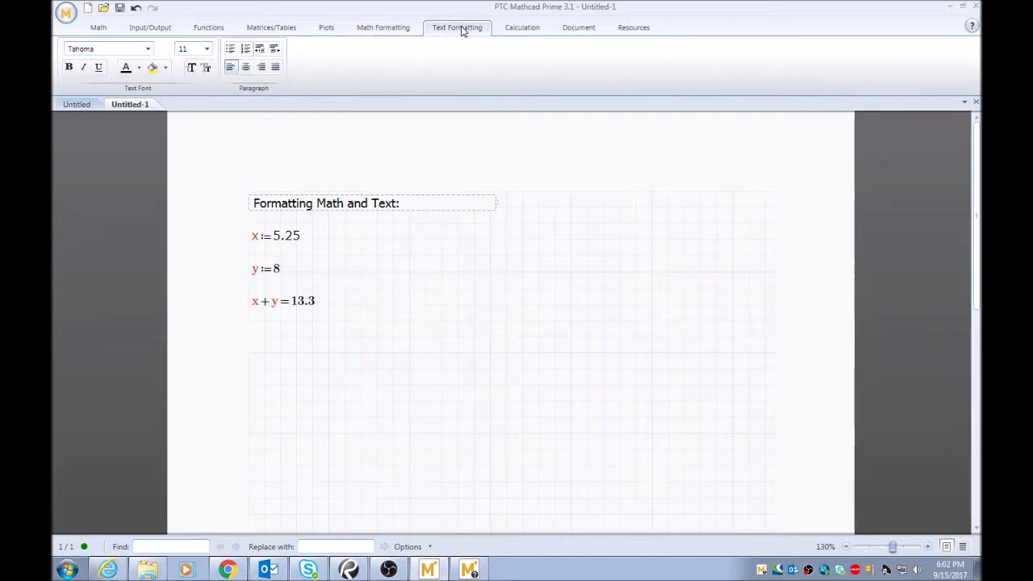
left_click(128, 69)
left_click_drag(314, 203, 253, 203)
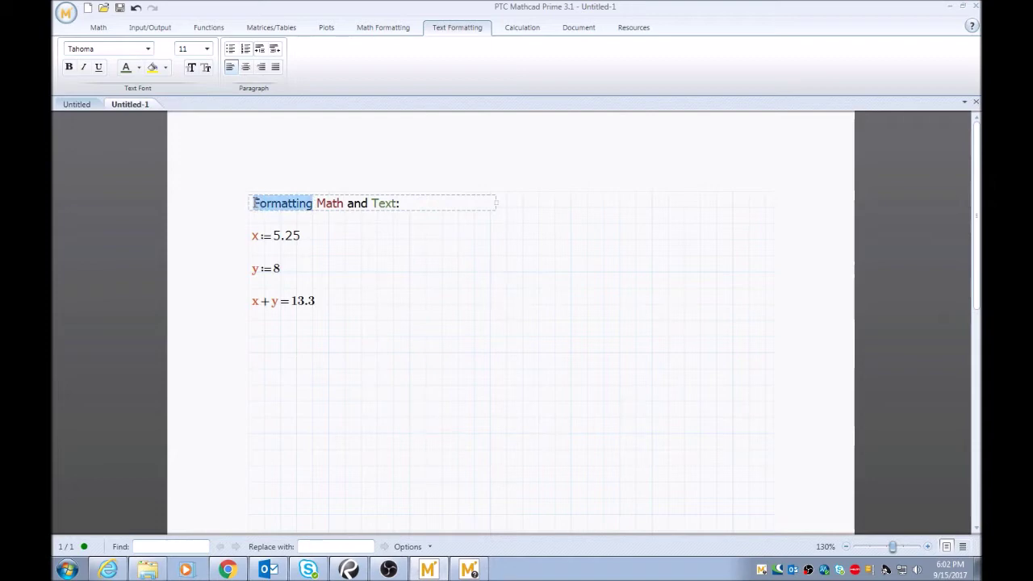
left_click(153, 69)
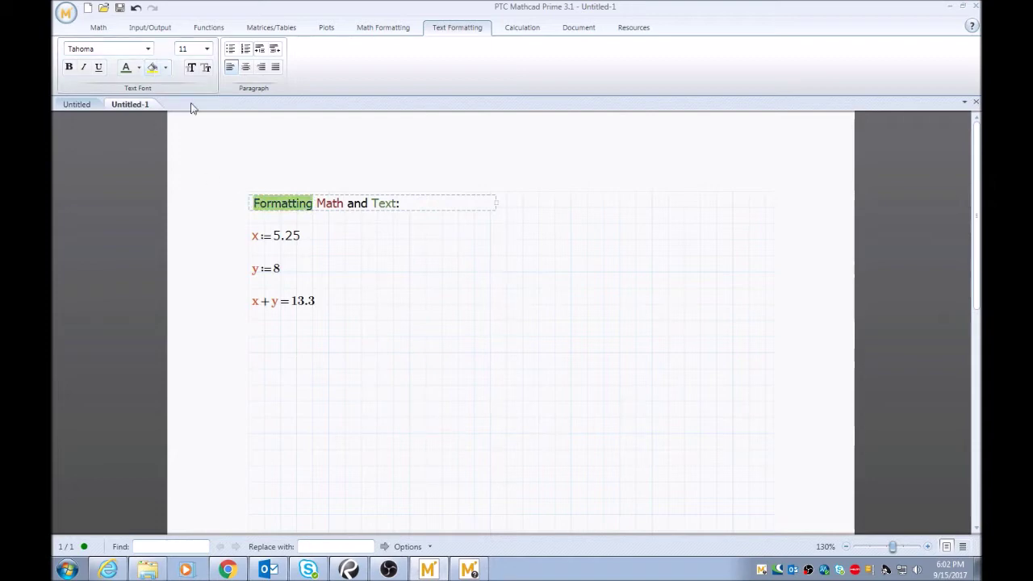
Give the heading word 'Math' a dark green highlight
triple_click(326, 210)
left_click(331, 204)
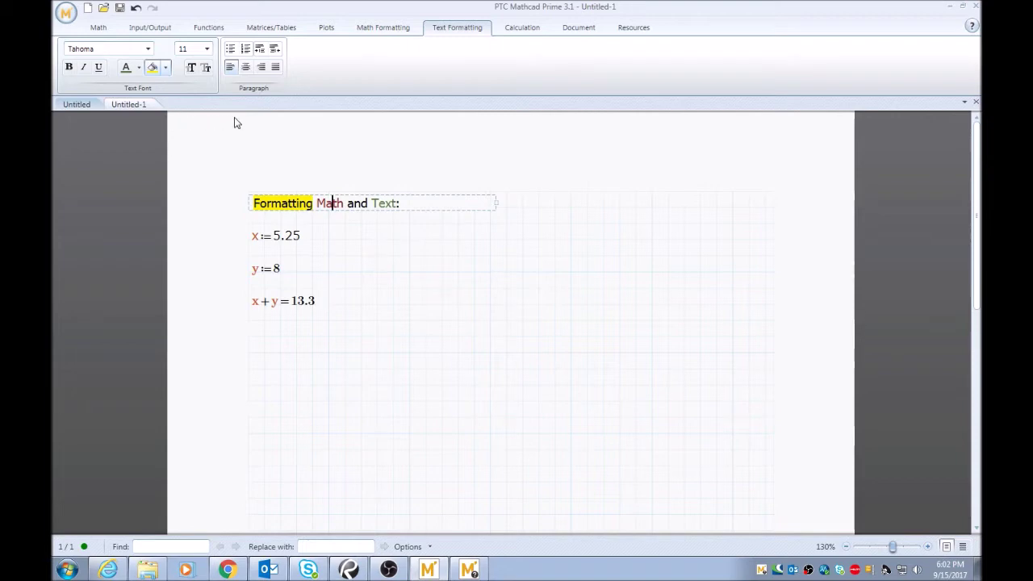
left_click(396, 240)
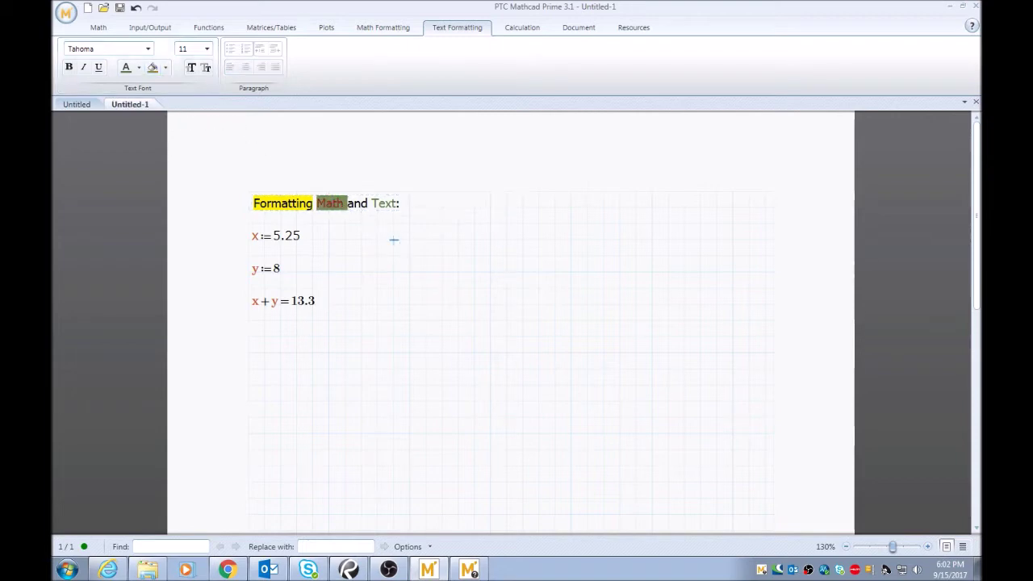
left_click(259, 302)
left_click(388, 29)
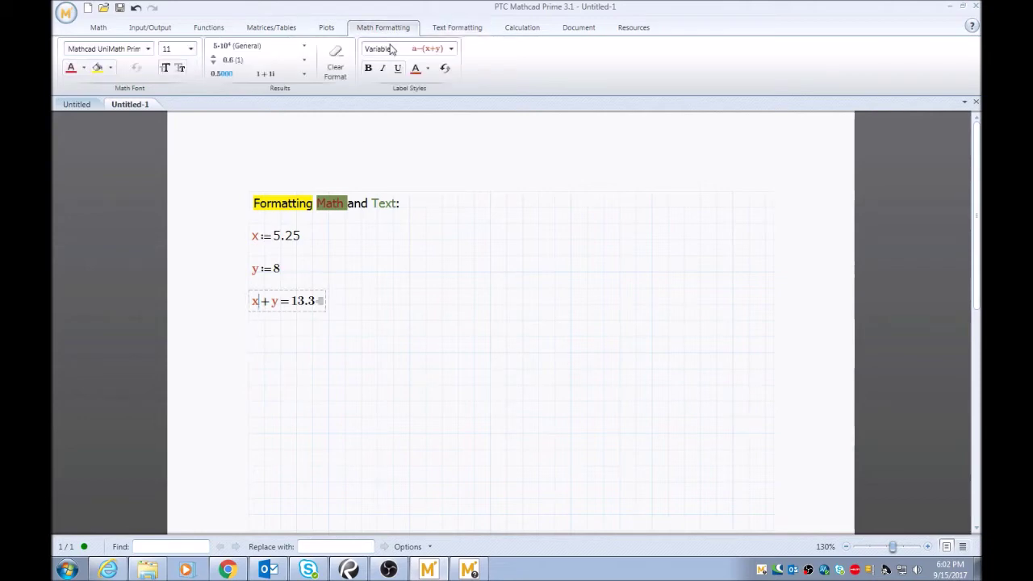
left_click(371, 204)
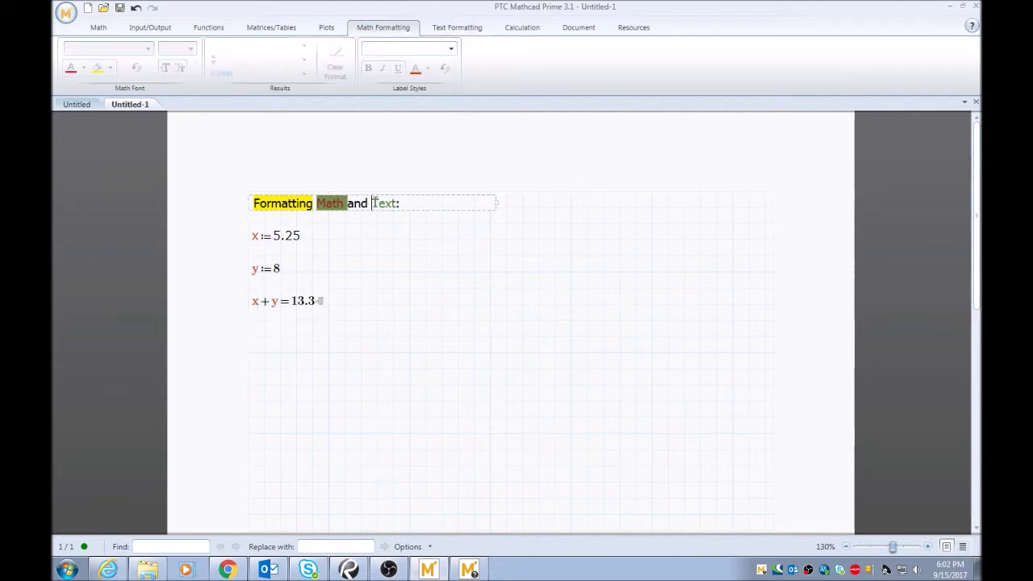
left_click(446, 29)
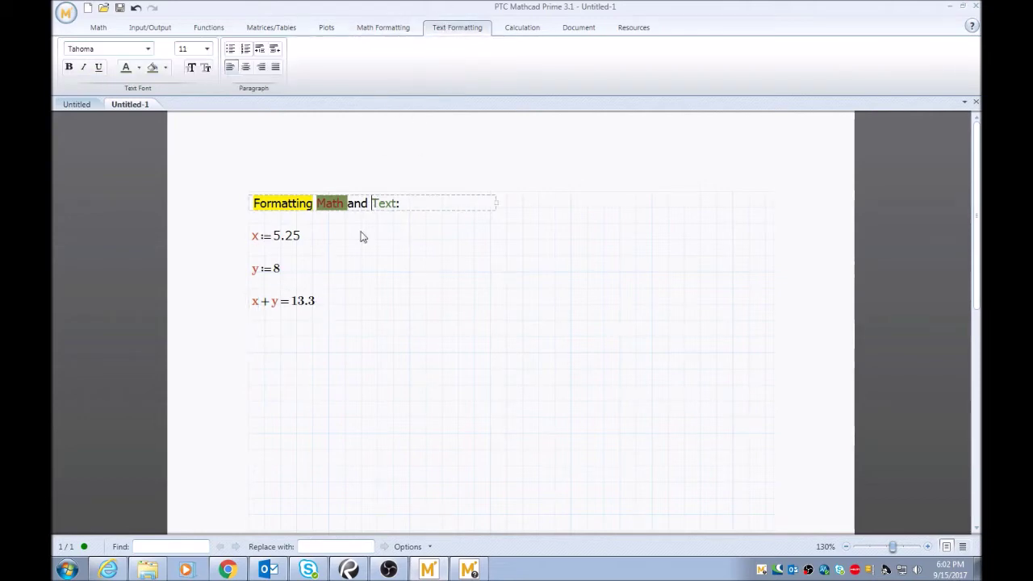
left_click(255, 341)
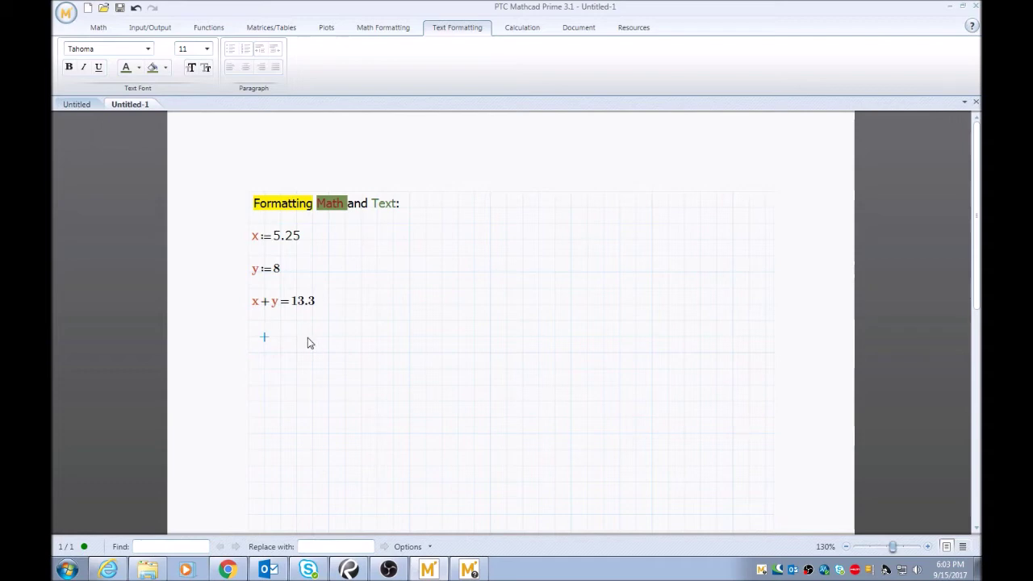
left_click(393, 322)
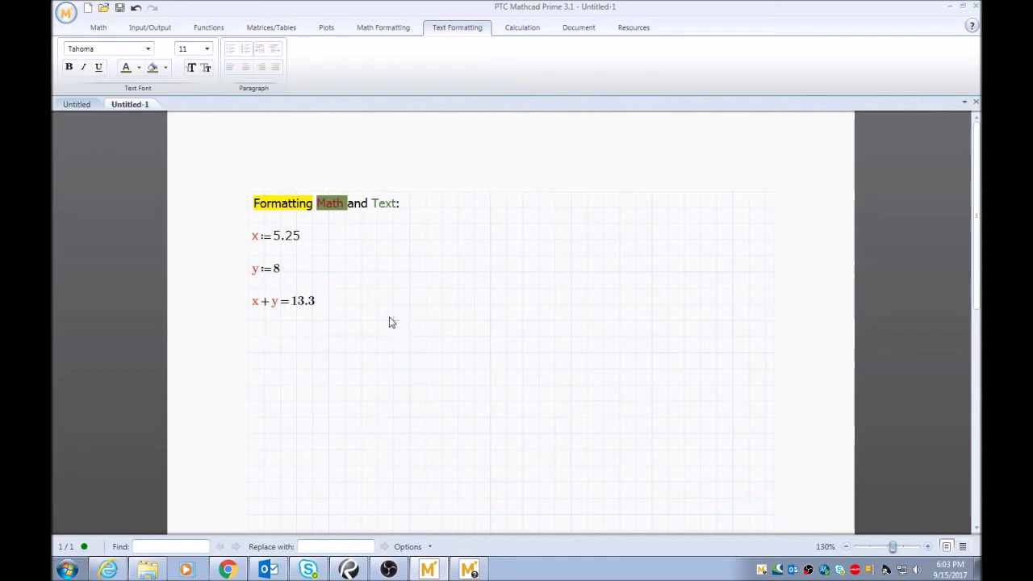
left_click(248, 352)
left_click(256, 355)
left_click(250, 354)
left_click(251, 339)
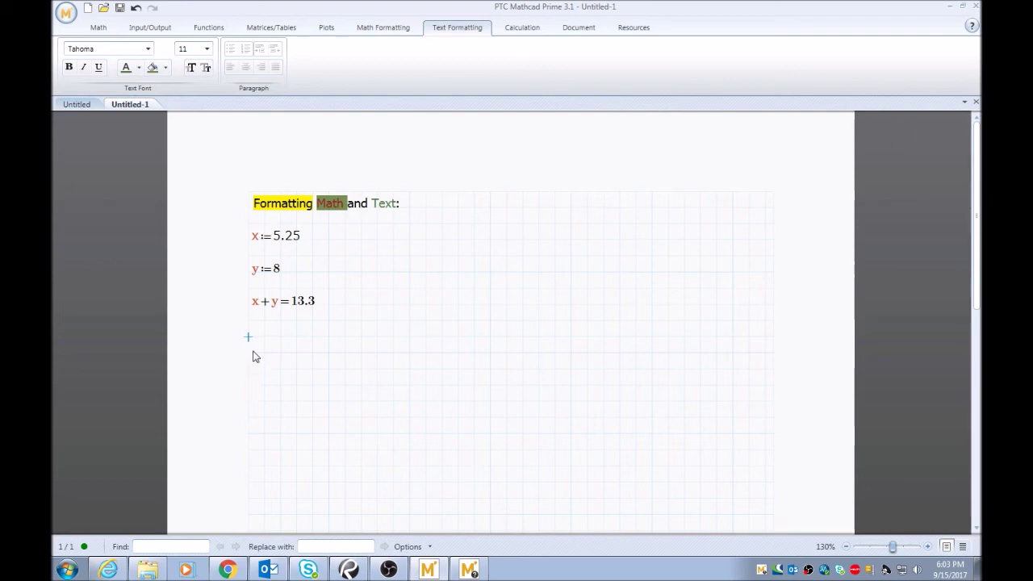